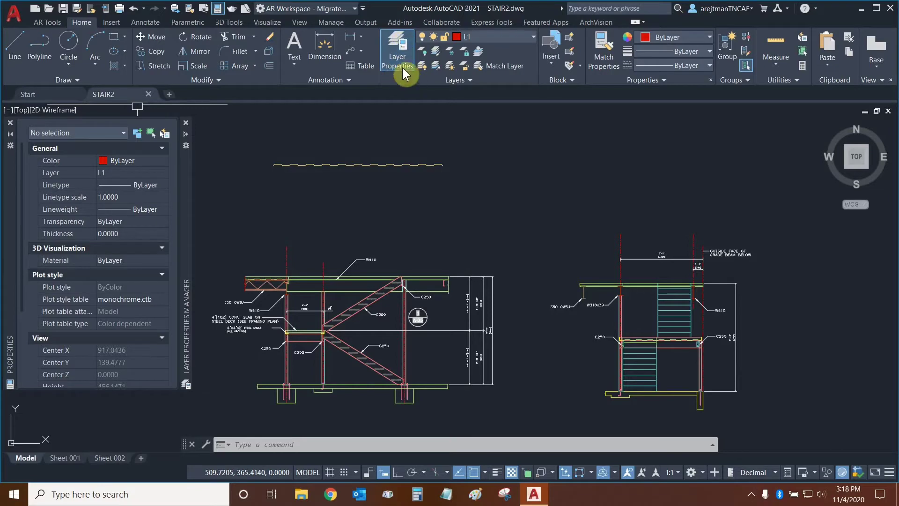
# Open the Layer Properties Manager and turn off its auto-hide so the layer list stays expanded.
pyautogui.click(399, 52)
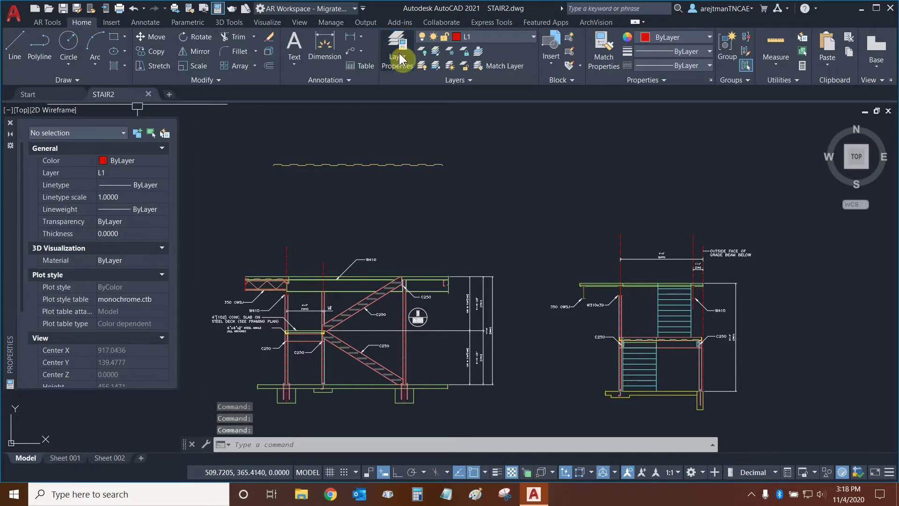
pyautogui.click(399, 52)
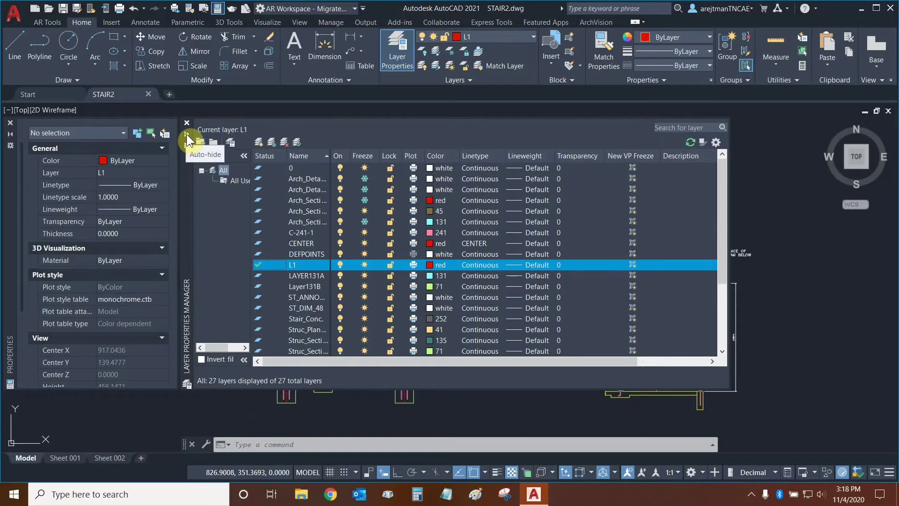
pyautogui.click(186, 136)
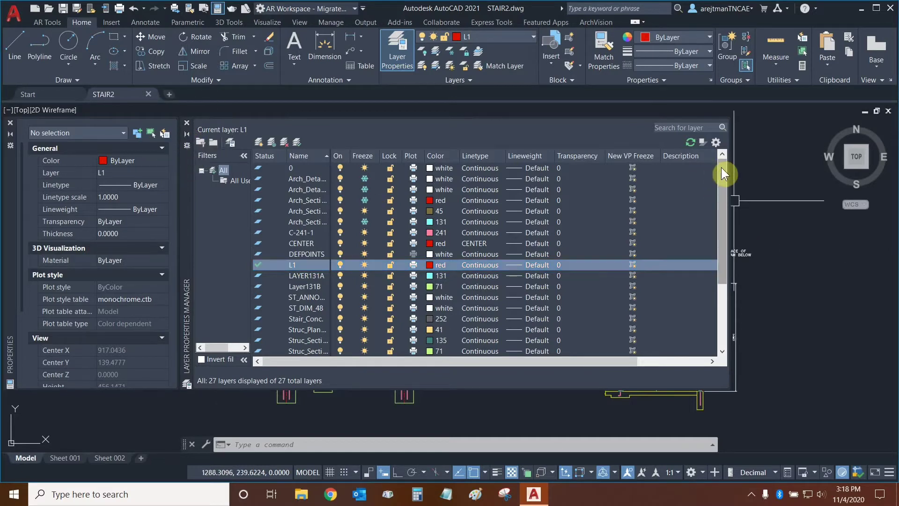
pyautogui.moveTo(721, 167)
pyautogui.mouseDown()
pyautogui.moveTo(723, 261)
pyautogui.moveTo(727, 161)
pyautogui.mouseUp()
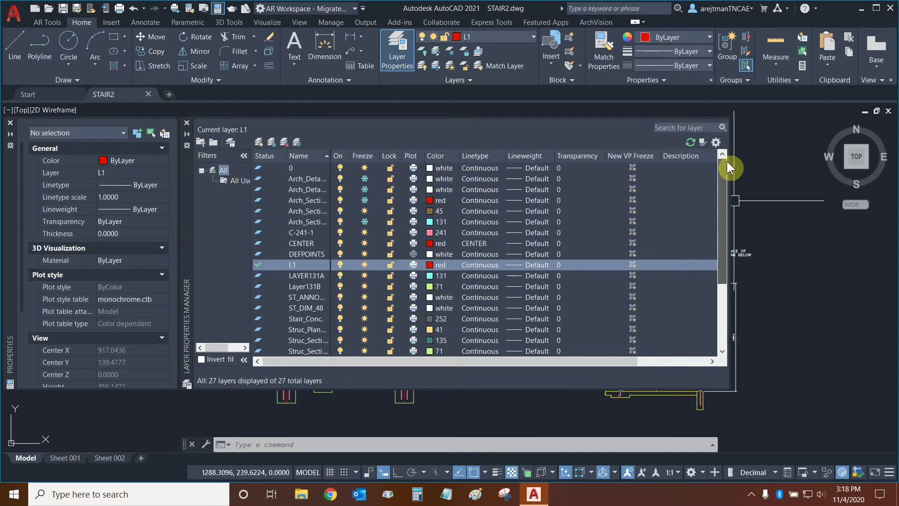
# Create a new layer based on layer L1 and name it "Test Layer".
pyautogui.click(310, 265)
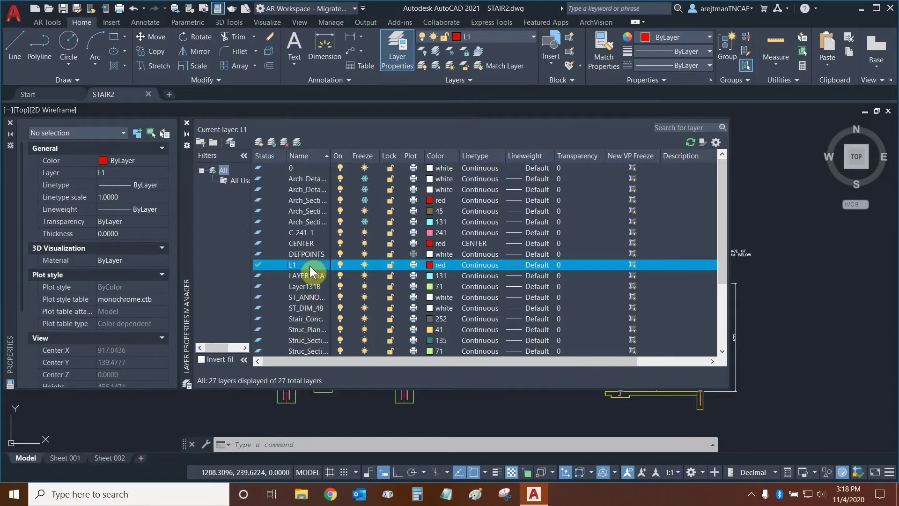
pyautogui.click(259, 142)
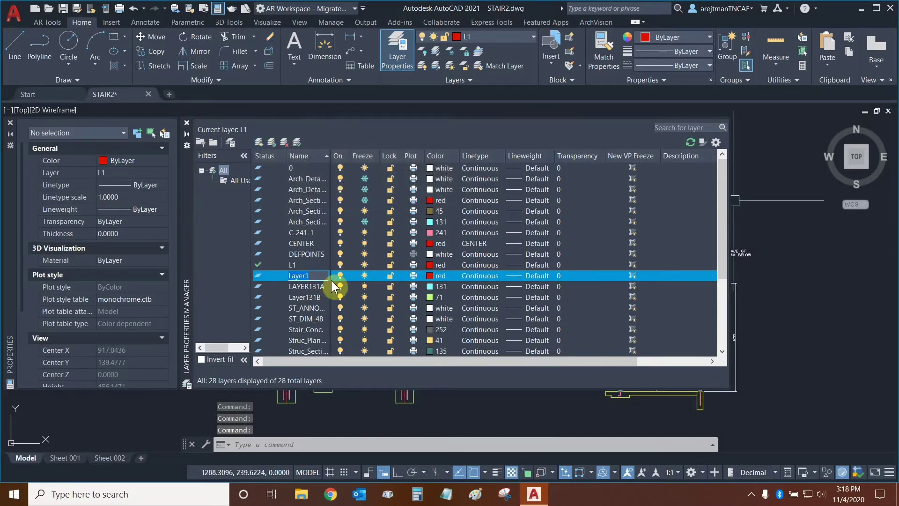
pyautogui.write('Test Layer')
pyautogui.click(331, 280)
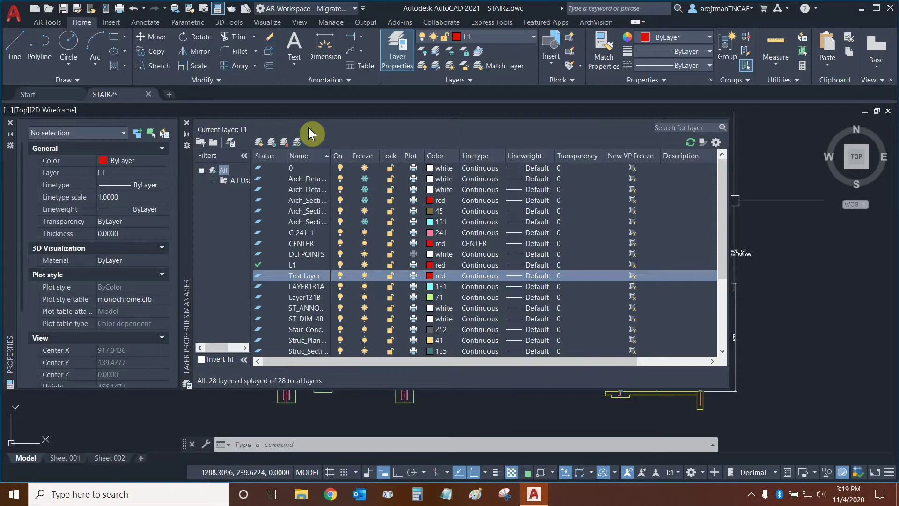
# Make Test Layer the current layer and collapse the Layer Properties Manager out of the drawing's way.
pyautogui.doubleClick(307, 275)
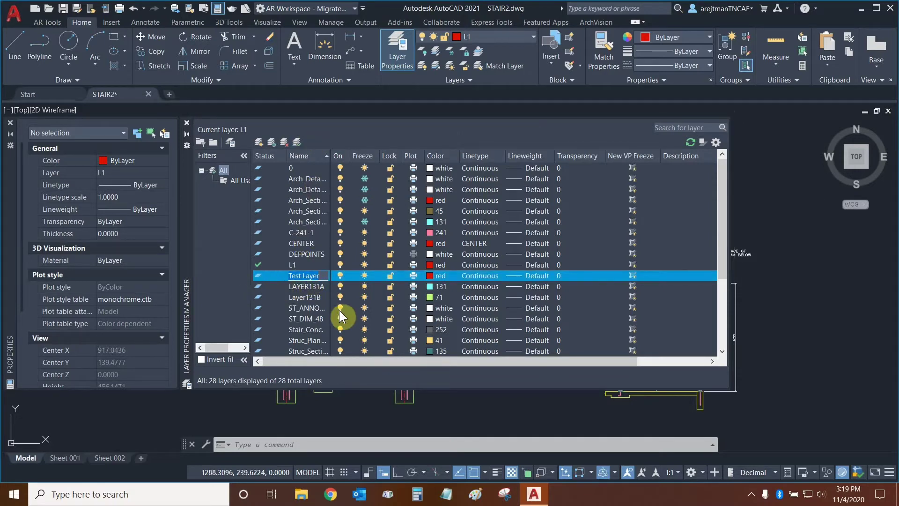
pyautogui.click(260, 284)
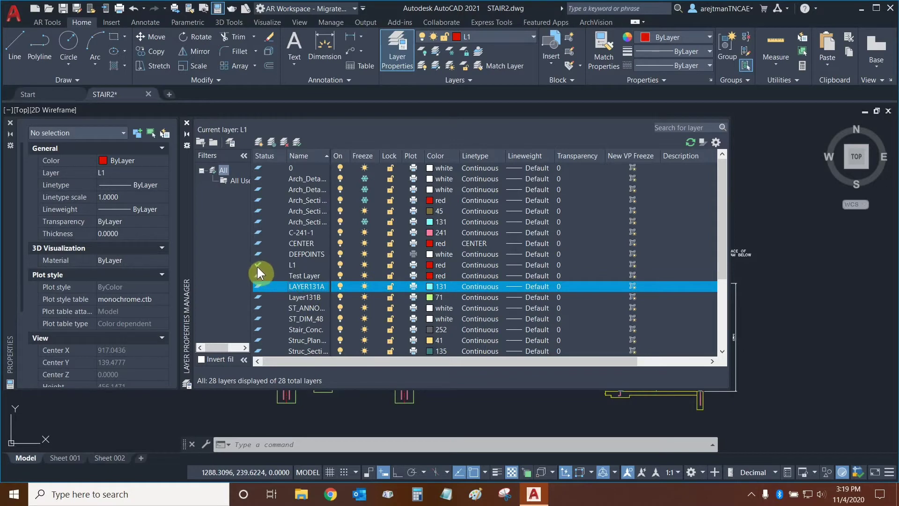
pyautogui.click(301, 276)
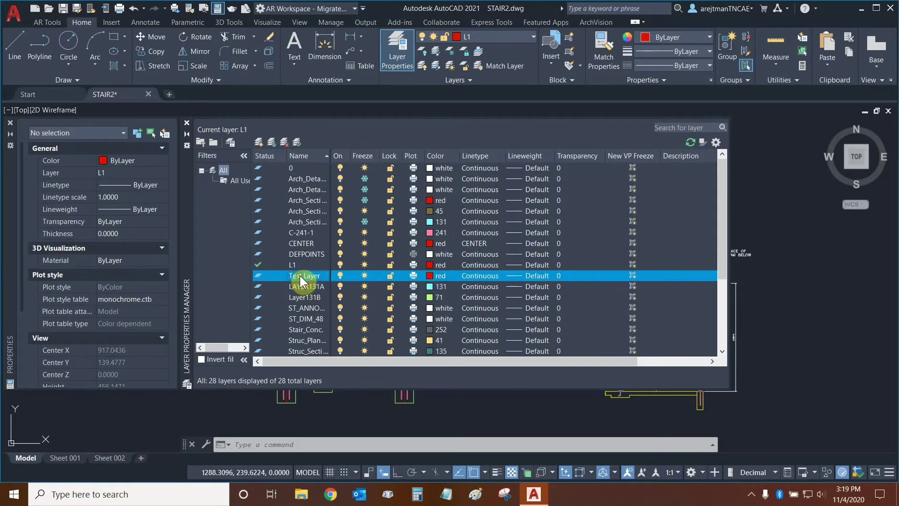
pyautogui.click(297, 142)
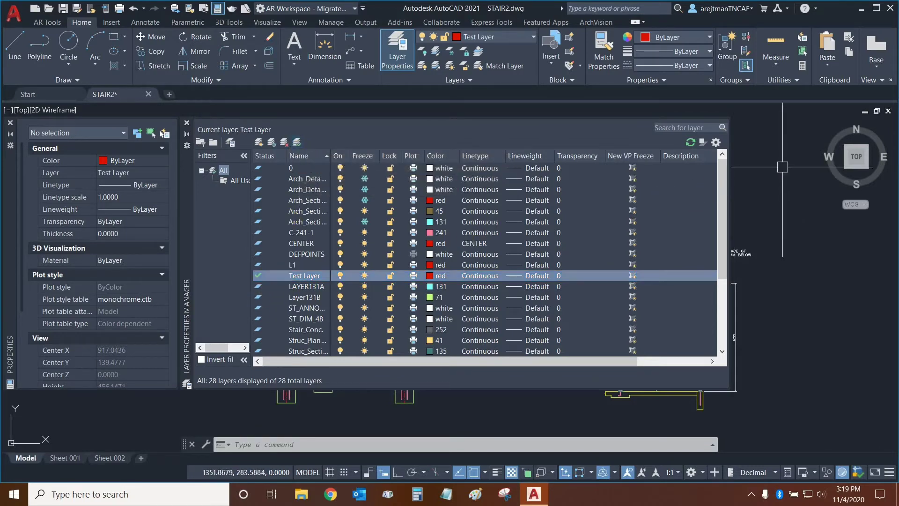
pyautogui.click(185, 136)
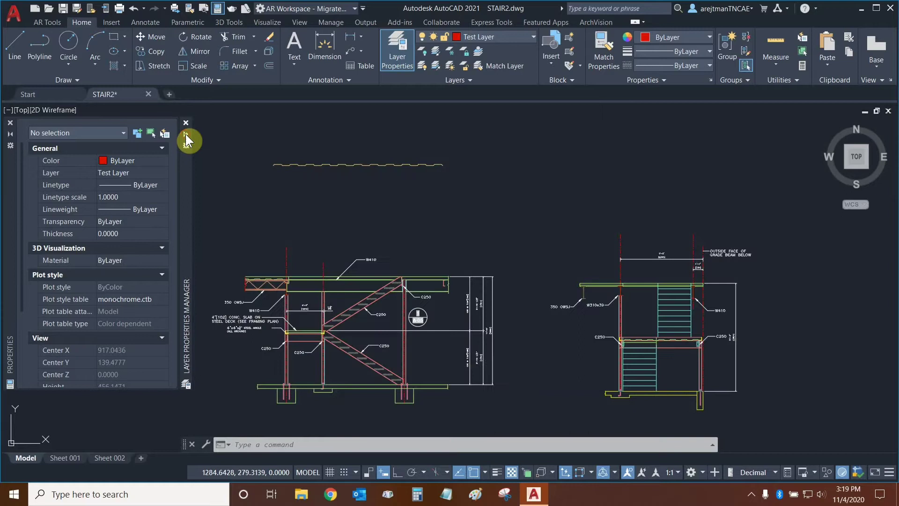
# Draw a diagonal line on Test Layer above and between the two stair sections, from about (879, 202) to (1059, 311).
pyautogui.click(16, 54)
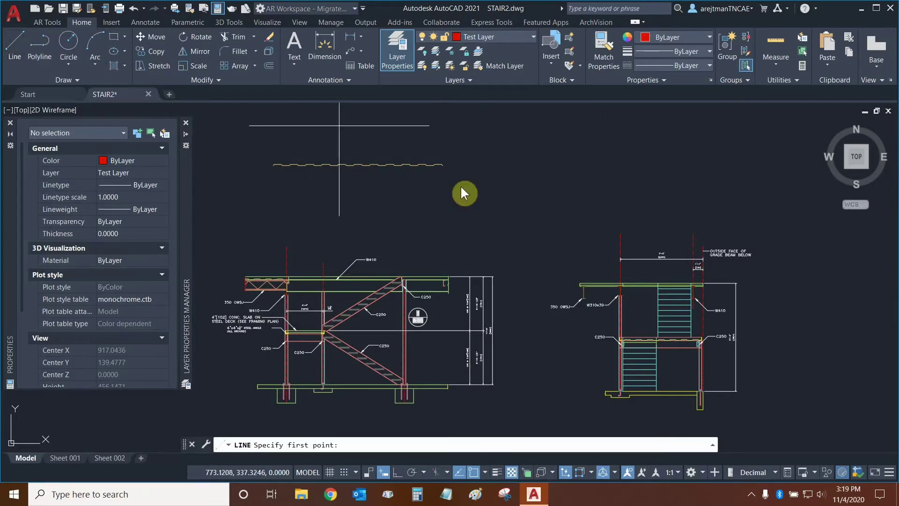
pyautogui.click(420, 229)
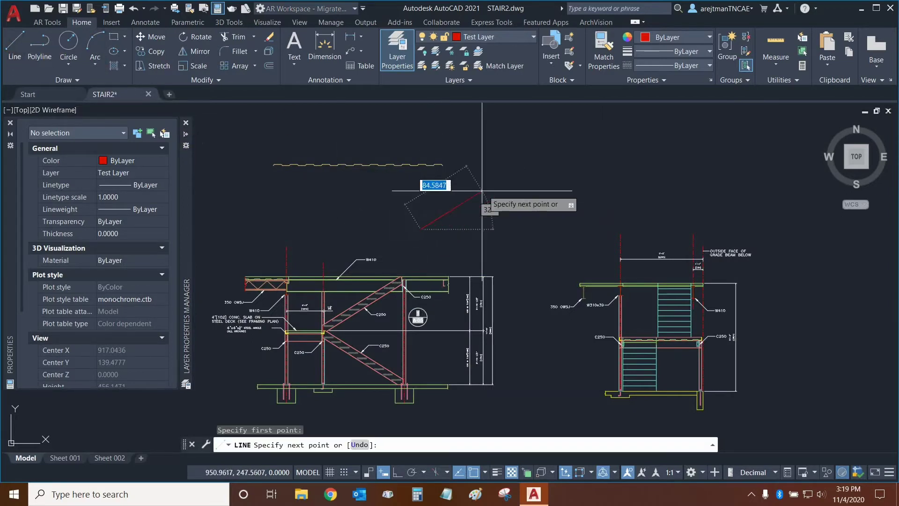
pyautogui.click(557, 146)
pyautogui.press('Escape')
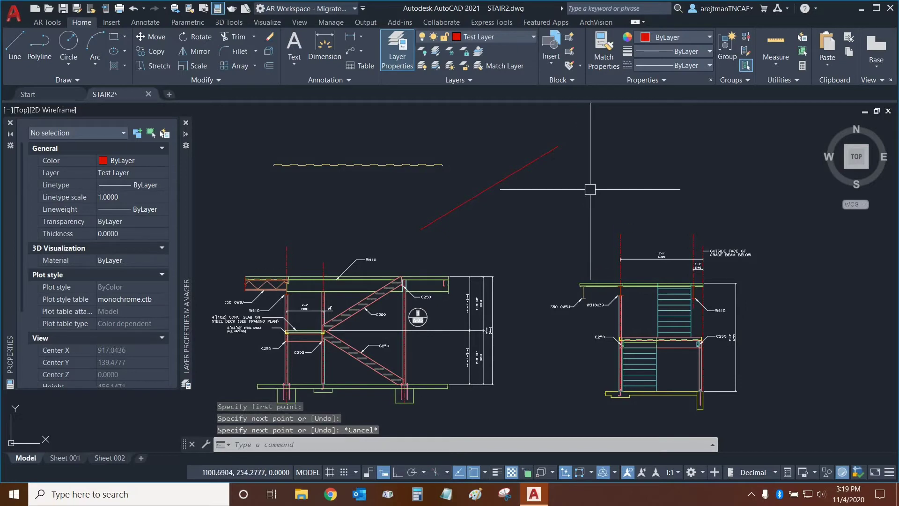
# Turn off the current Test Layer by picking its diagonal line, and turn all layers back on.
pyautogui.moveTo(598, 184); pyautogui.dragTo(601, 199, button='middle')
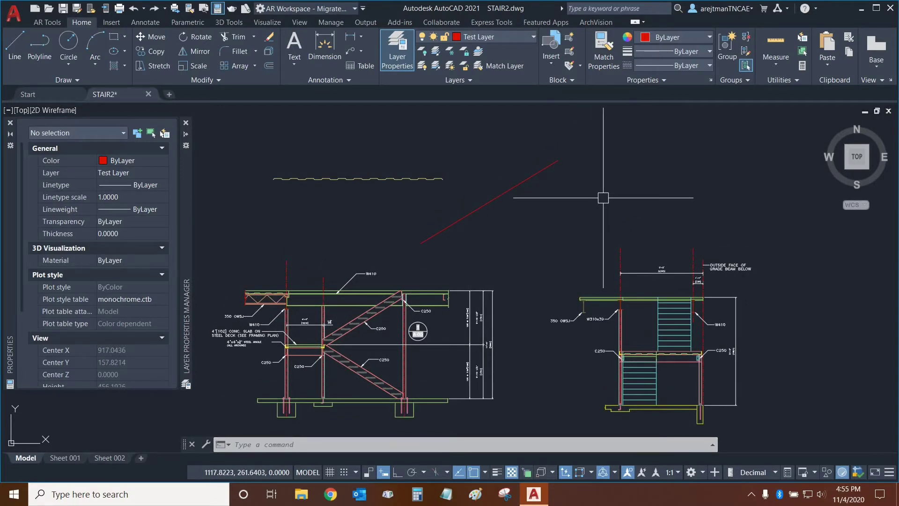
pyautogui.click(424, 53)
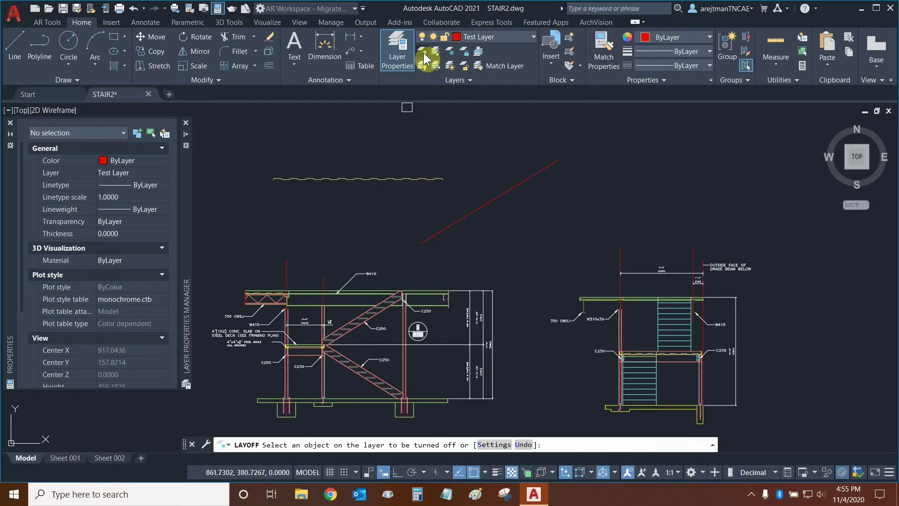
pyautogui.click(495, 197)
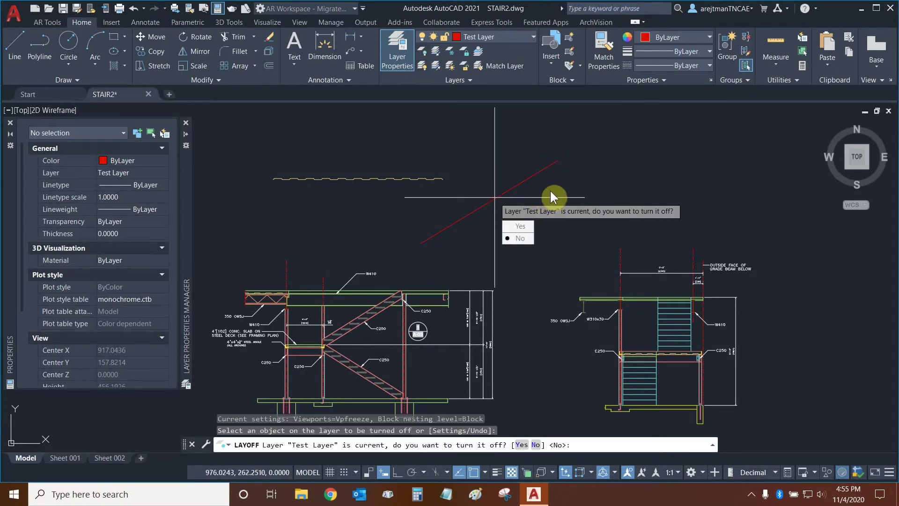
pyautogui.click(514, 229)
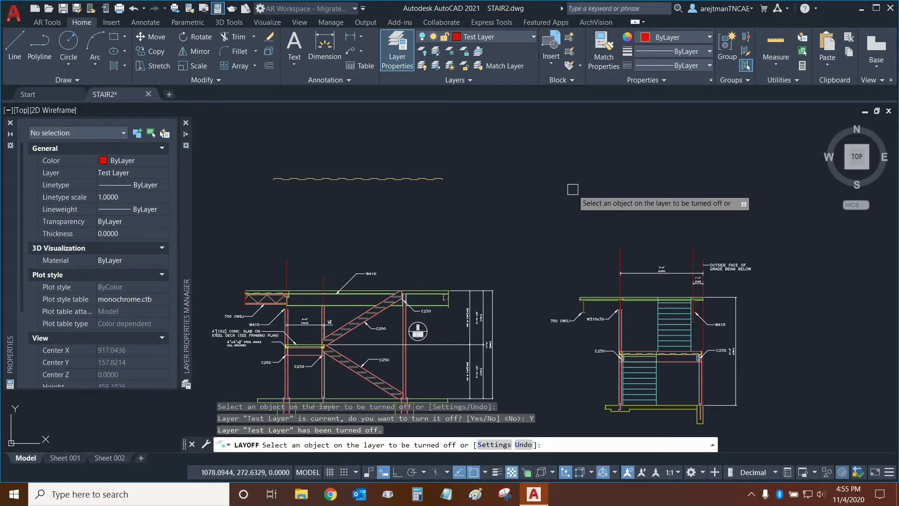
pyautogui.press('Escape')
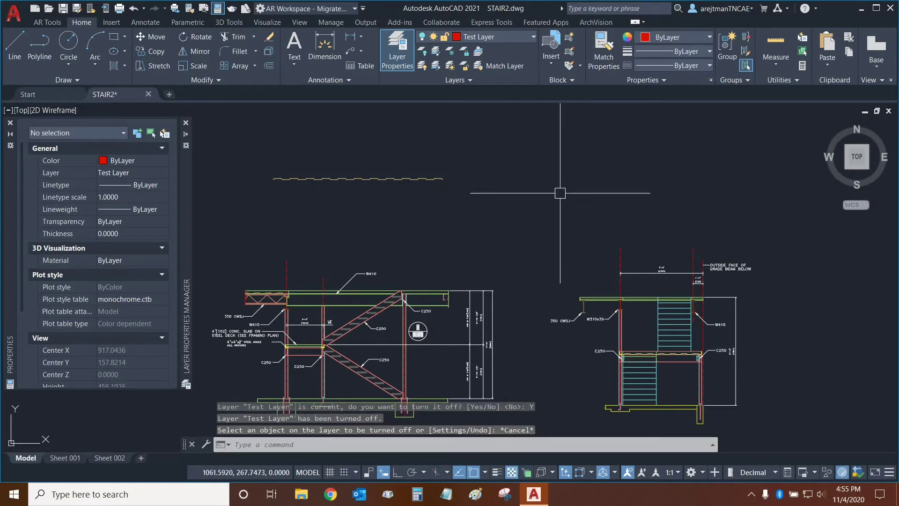
pyautogui.click(422, 66)
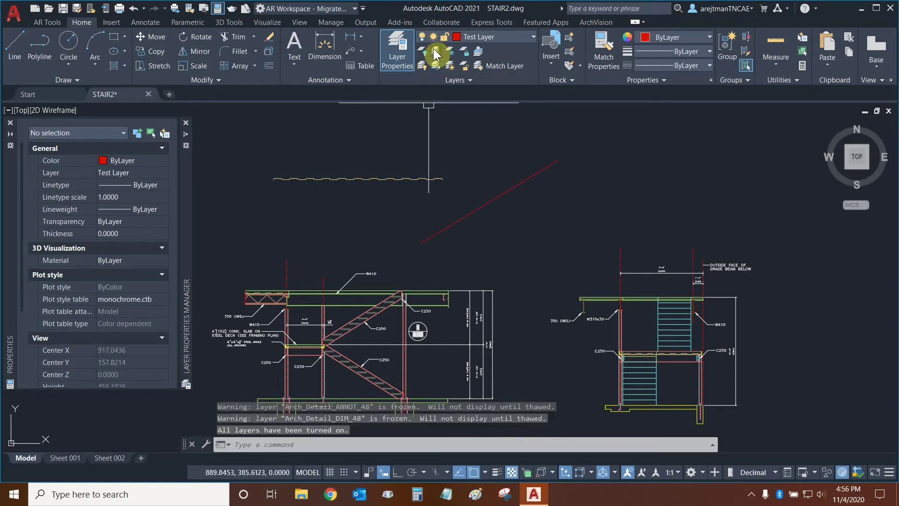
# Isolate the CENTER layer by picking a vertical centreline of the stair section, and unisolate the layers again.
pyautogui.click(435, 53)
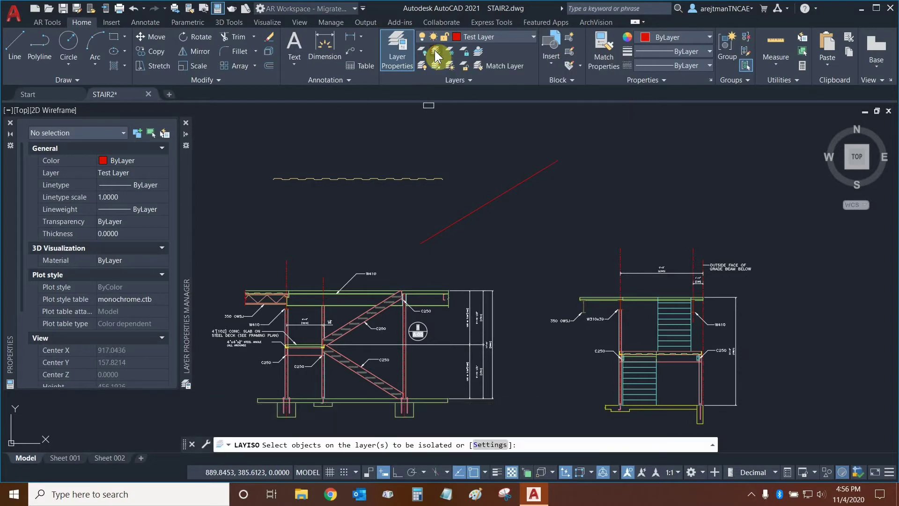
pyautogui.click(287, 262)
pyautogui.press('Return')
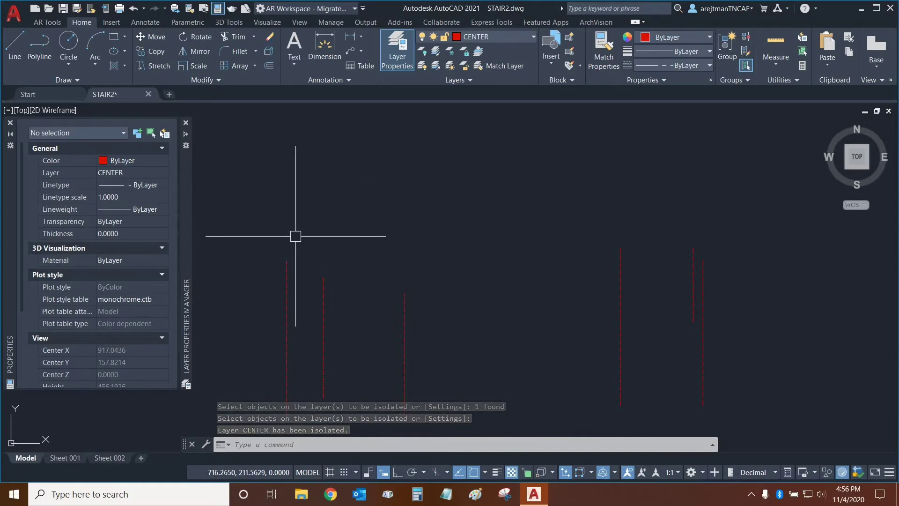
pyautogui.click(435, 67)
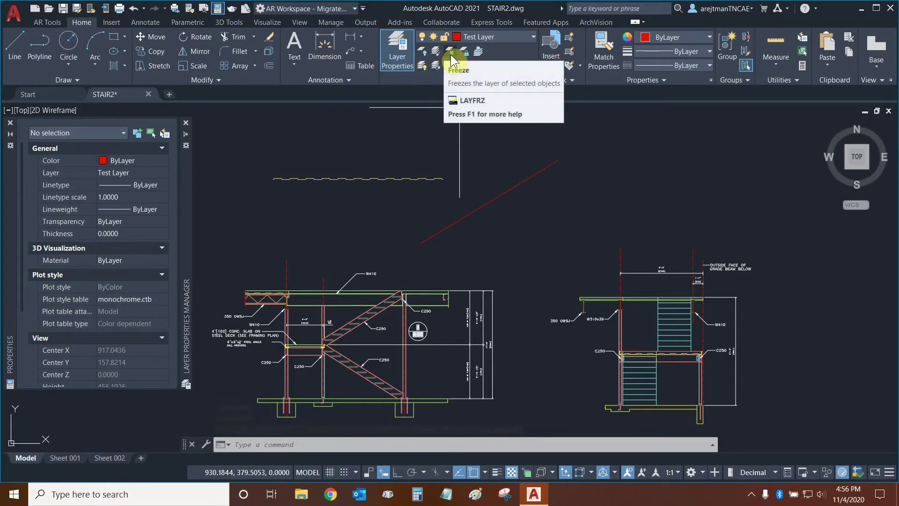
# Freeze layers CENTER, ST_ANNOT_48 and ST_DIM_48 by picking a centreline, a note and a dimension, and thaw all layers in the drawing.
pyautogui.click(451, 52)
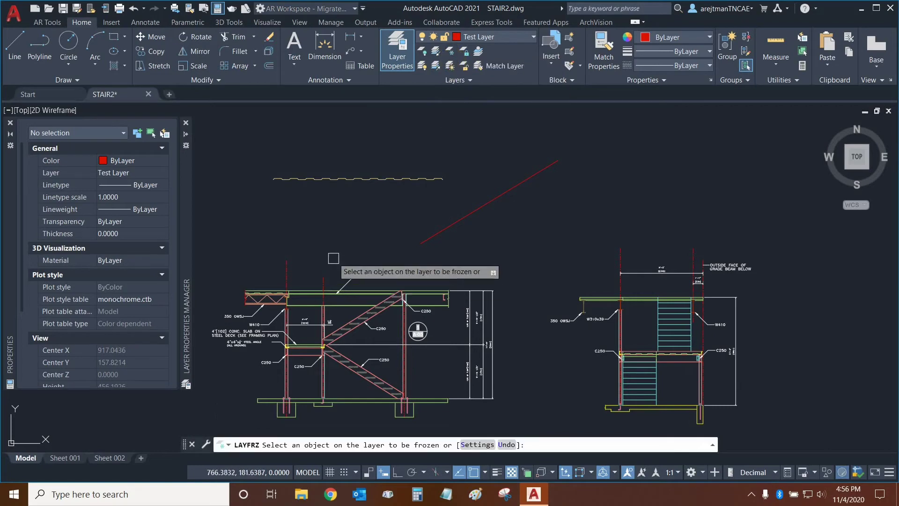
pyautogui.click(286, 265)
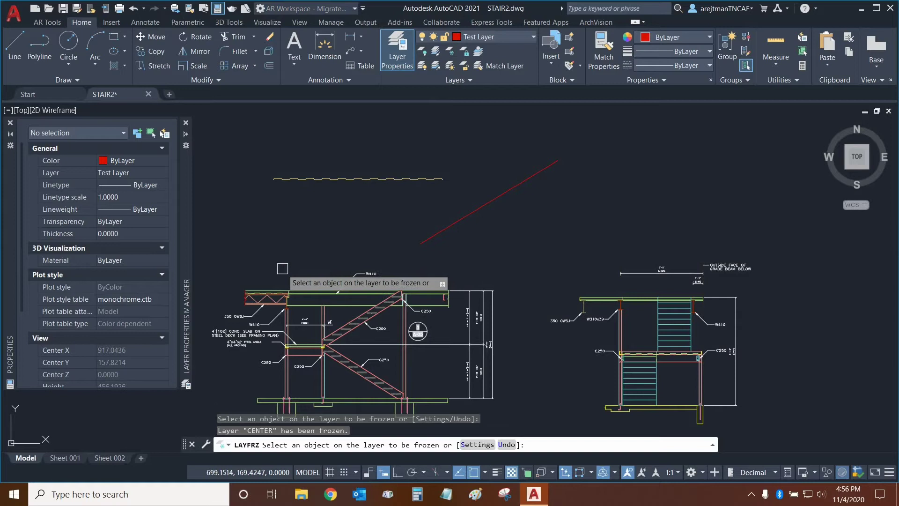
pyautogui.click(236, 343)
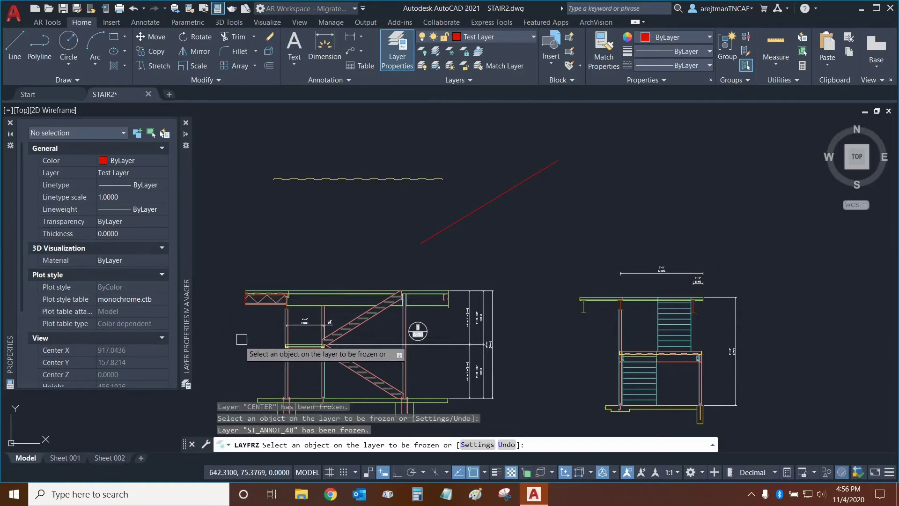
pyautogui.click(493, 307)
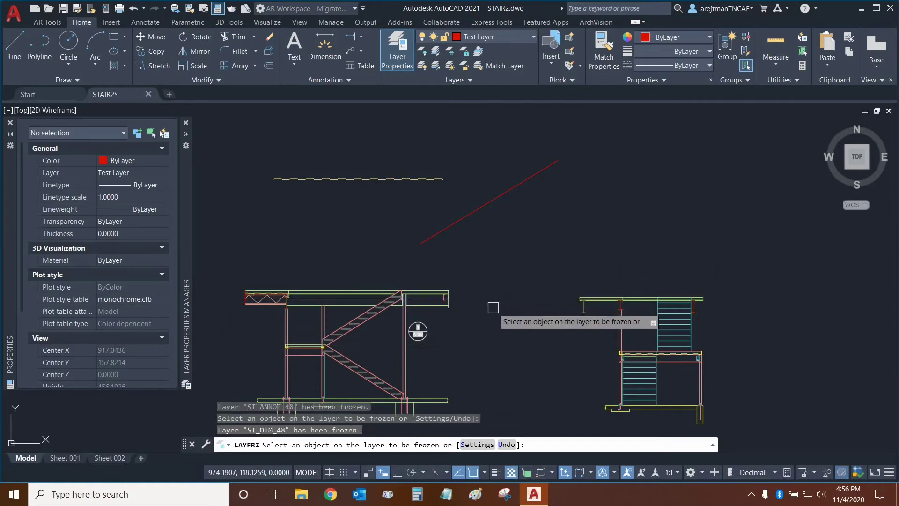
pyautogui.press('Escape')
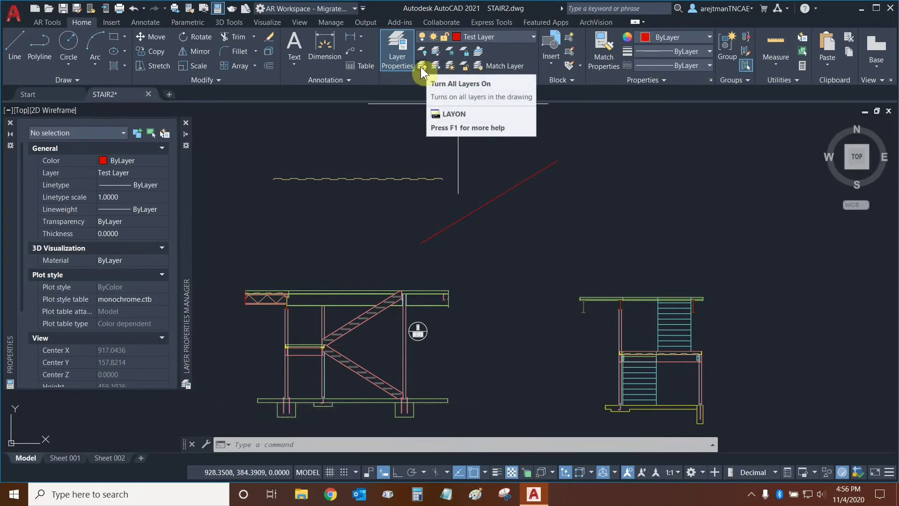
pyautogui.click(451, 68)
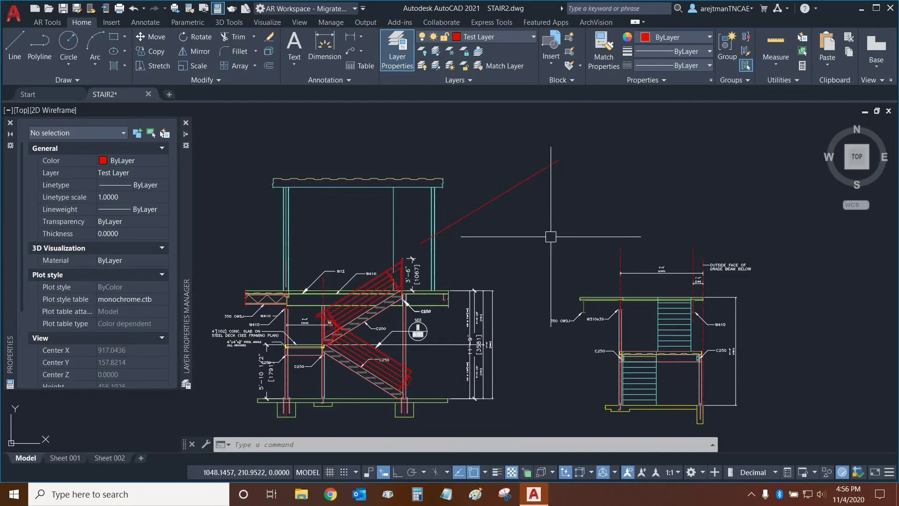
# Lock Test Layer by picking its red diagonal line.
pyautogui.click(466, 56)
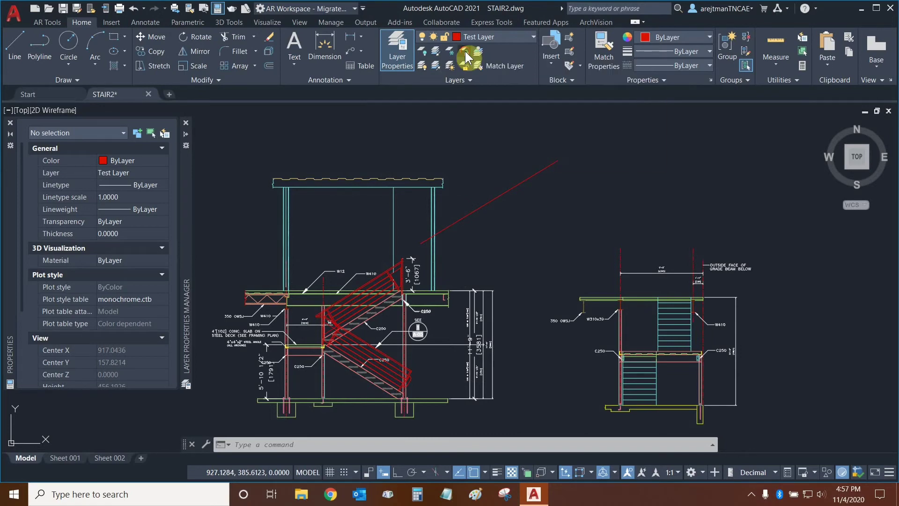
pyautogui.click(513, 187)
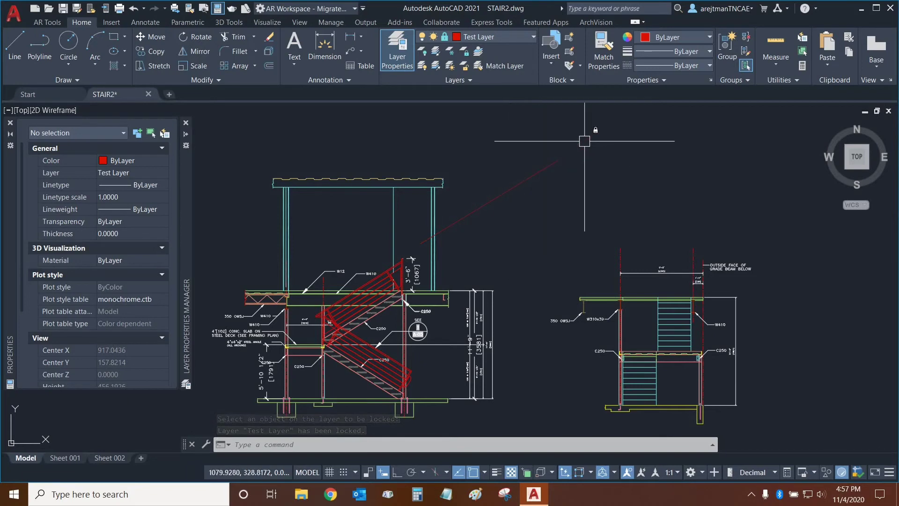
# Try to move the diagonal line on the locked Test Layer.
pyautogui.click(553, 137)
pyautogui.click(530, 195)
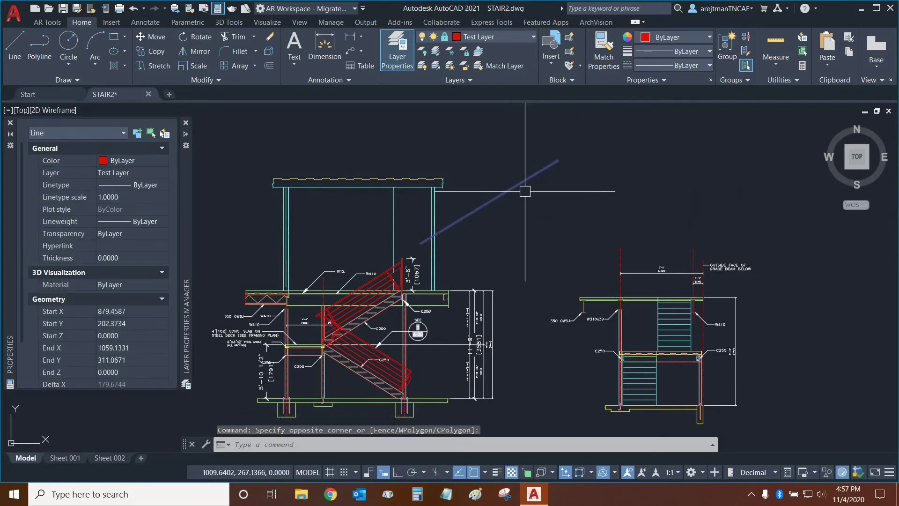
pyautogui.click(157, 37)
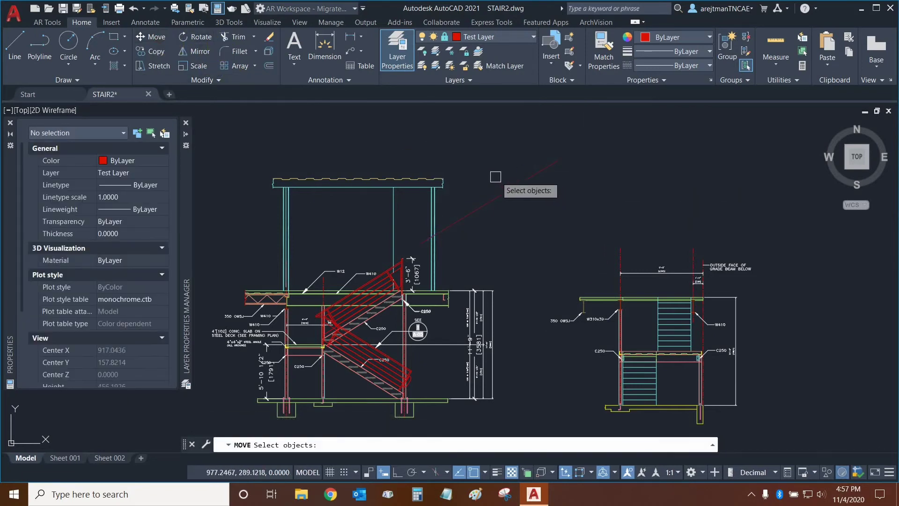
pyautogui.click(503, 189)
pyautogui.press('Escape')
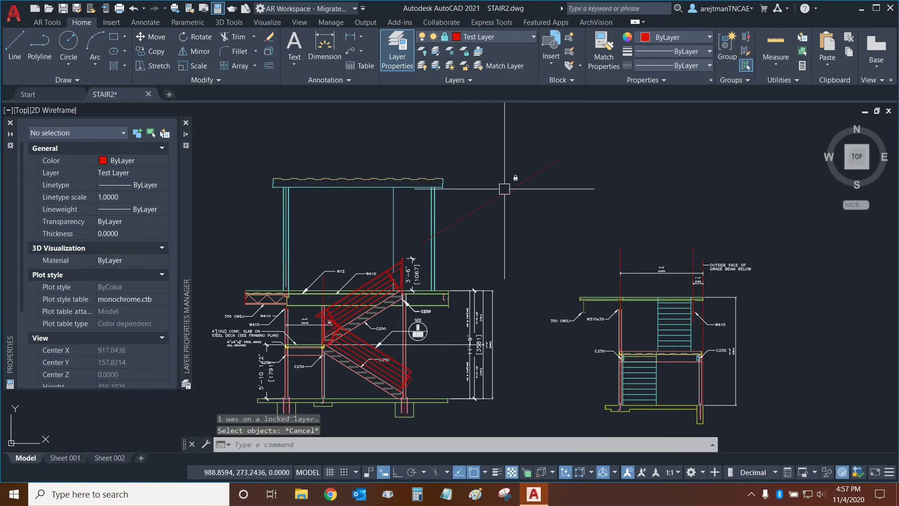
# Unlock Test Layer by picking its red diagonal line.
pyautogui.click(463, 68)
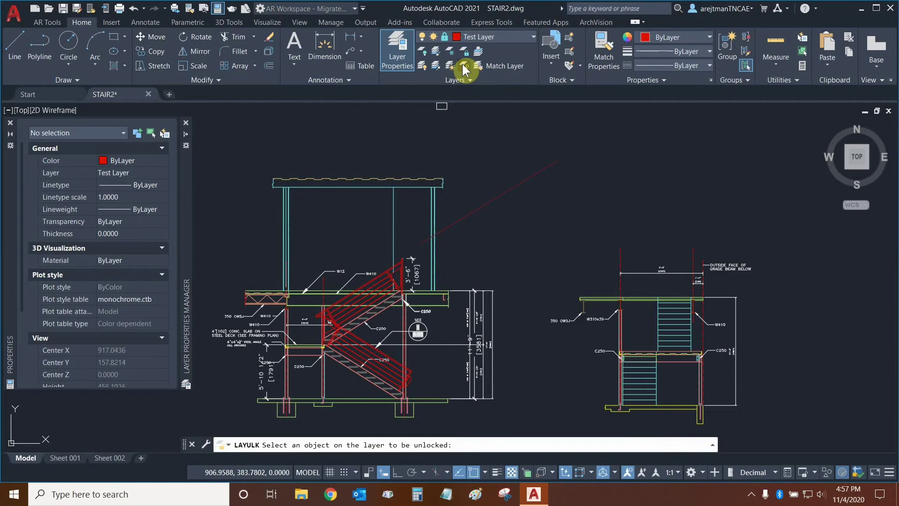
pyautogui.click(517, 186)
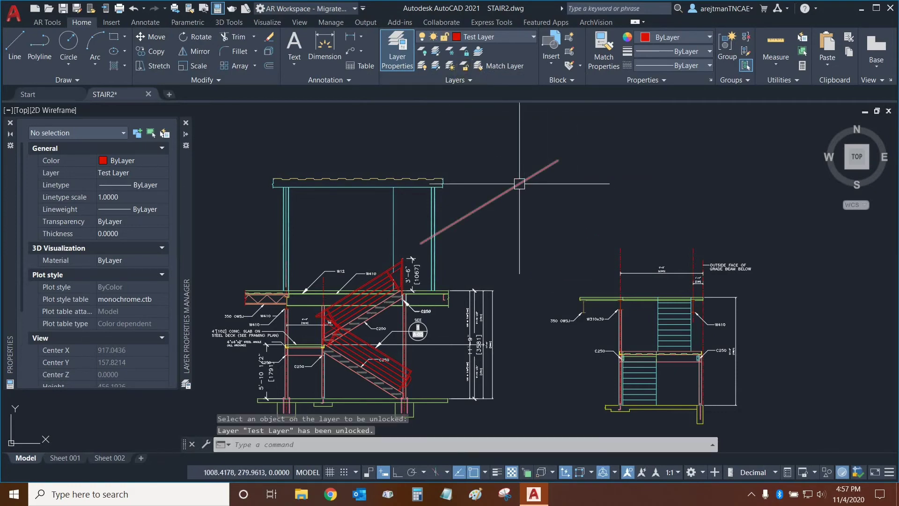
pyautogui.click(519, 183)
pyautogui.press('Escape')
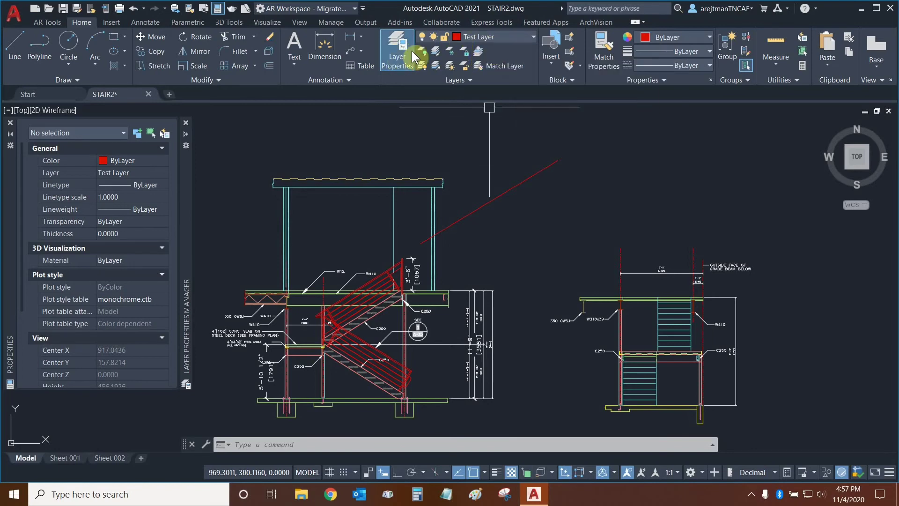
# Match the cyan vertical line below the roof of the stair section to Test Layer, using the red diagonal line as the destination object.
pyautogui.click(483, 67)
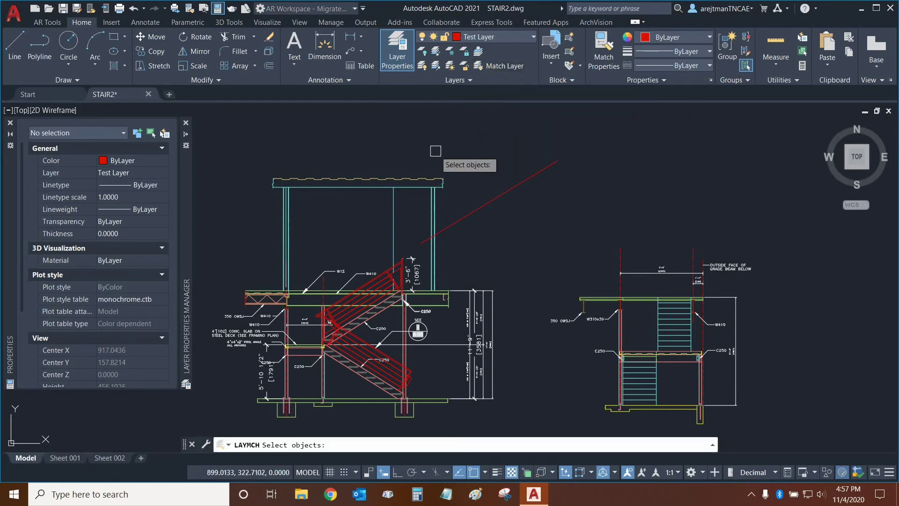
pyautogui.click(393, 216)
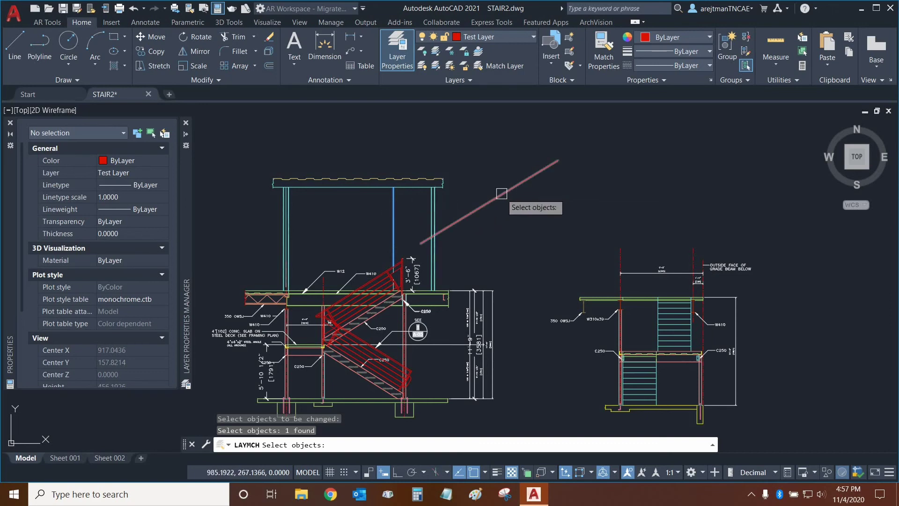
pyautogui.press('Return')
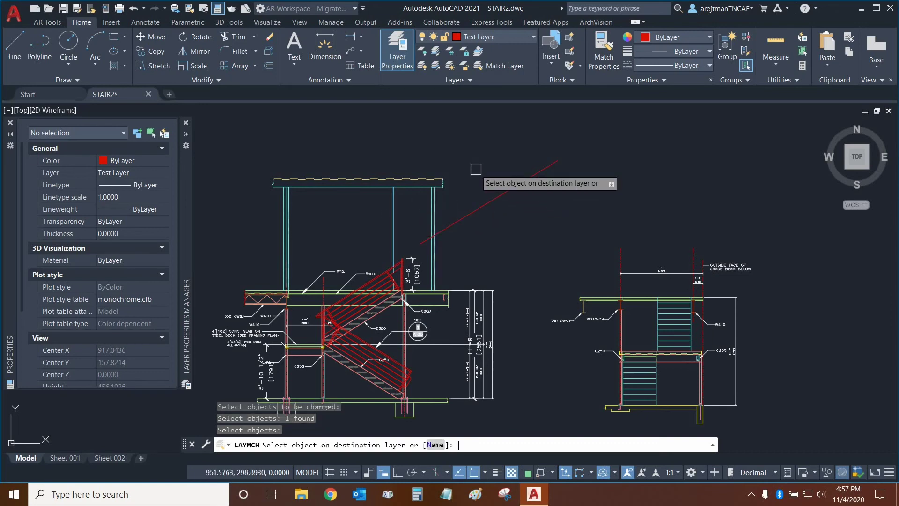
pyautogui.click(492, 199)
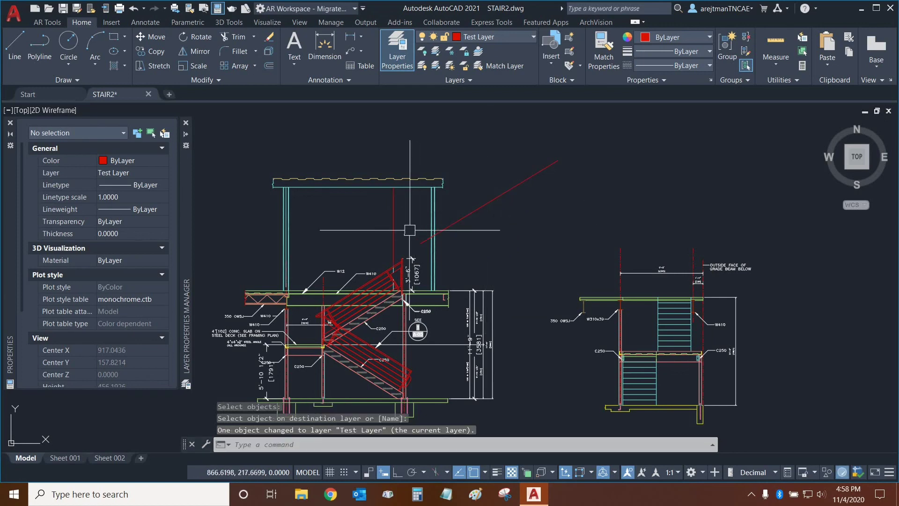